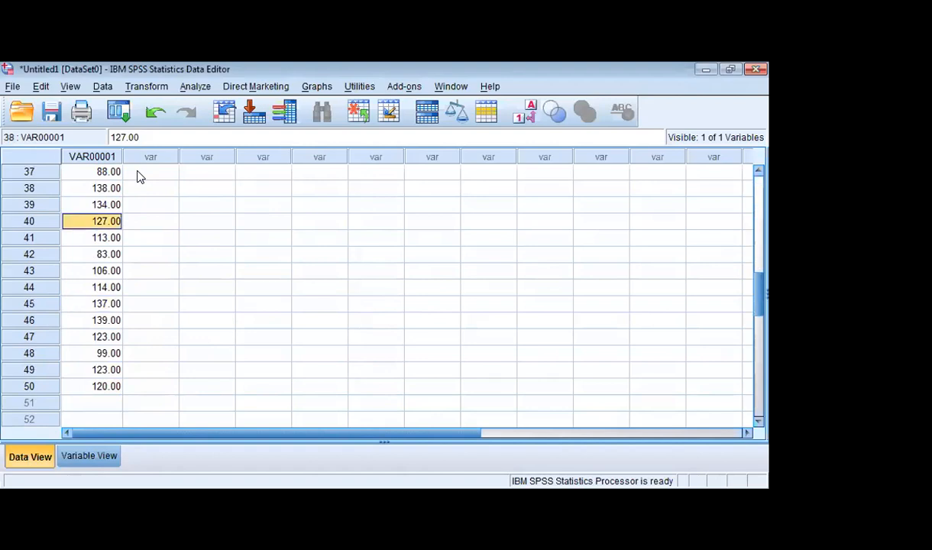
Examine the VAR00001 values in the data sheet, going back from case 40 to the first case.
key("Up")
key("Up")
key("Up")
key("Up")
key("Up")
key("Up")
key("Up")
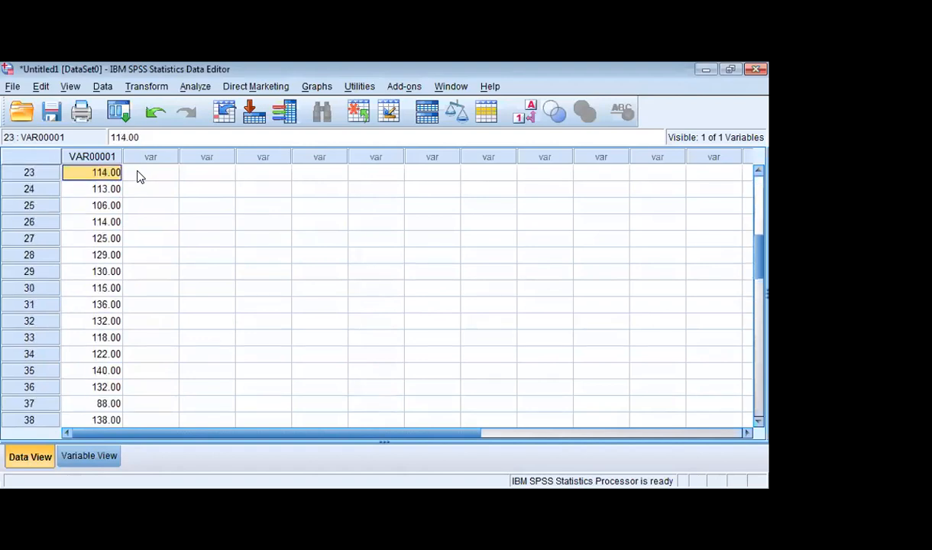
key("Up")
key("Up")
key("Up")
key("Up")
key("Up")
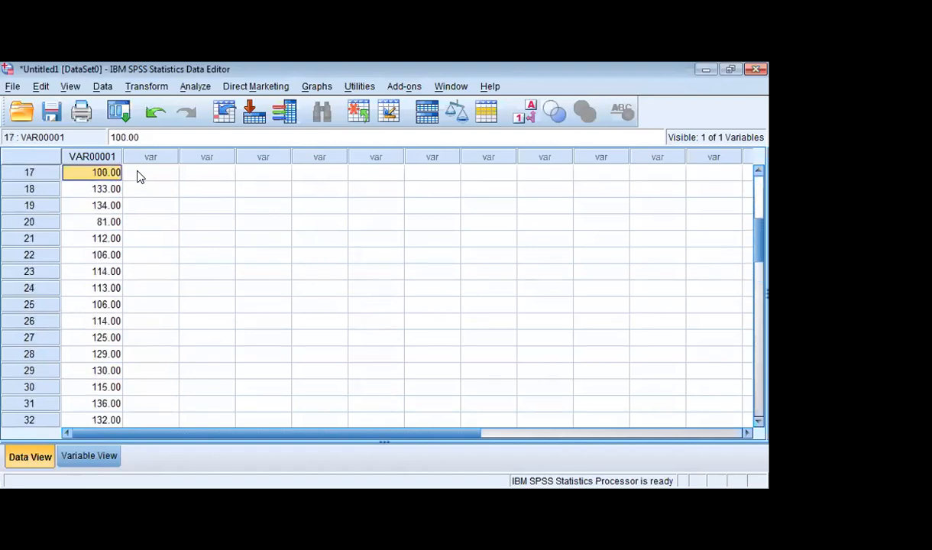
key("Up")
key("Up")
key("Up")
key("Up")
key("Up")
key("Up")
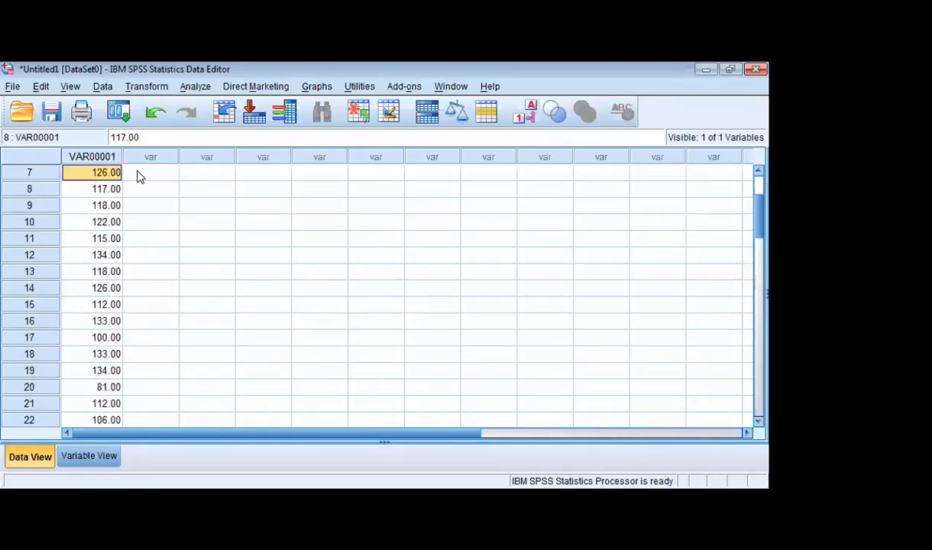
key("Up")
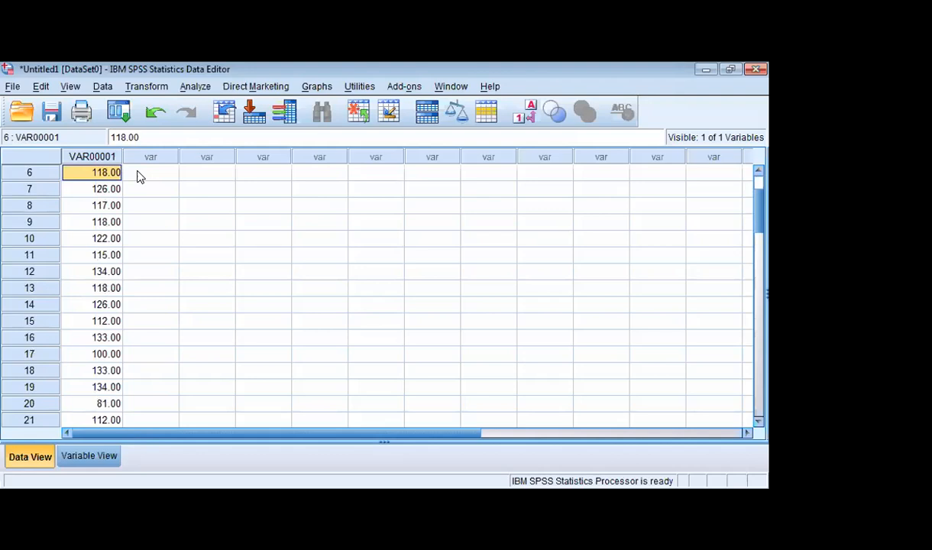
key("Up")
key("Up")
key("Up")
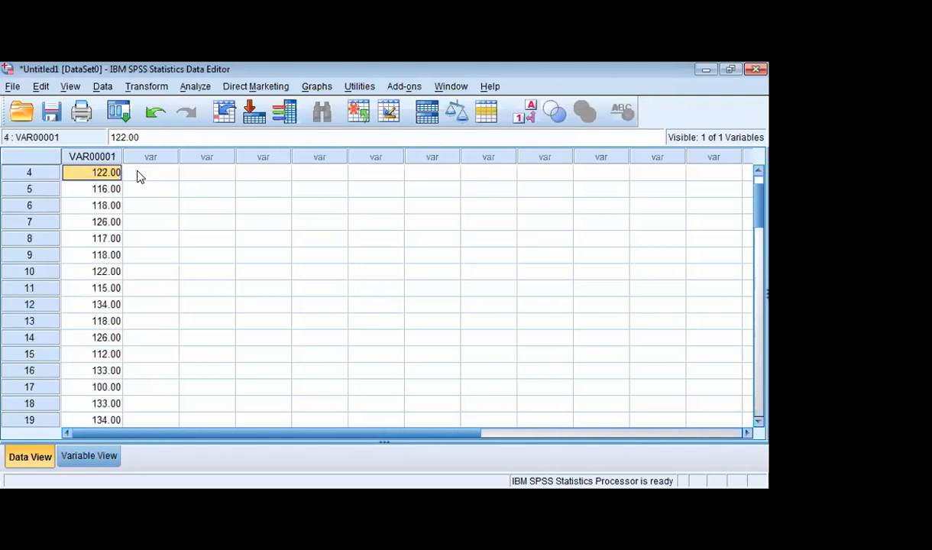
key("Up")
key("Up")
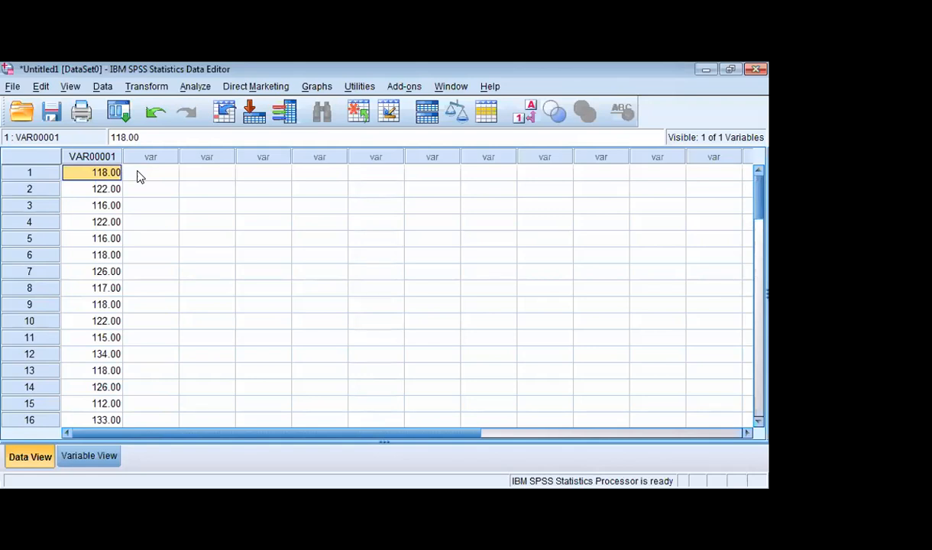
Read through the VAR00001 values in order from the first case down to case 41.
key("Down")
key("Down")
key("Down")
key("Down")
key("ctrl+Down")
key("Down")
type("100")
key("Down")
type("133")
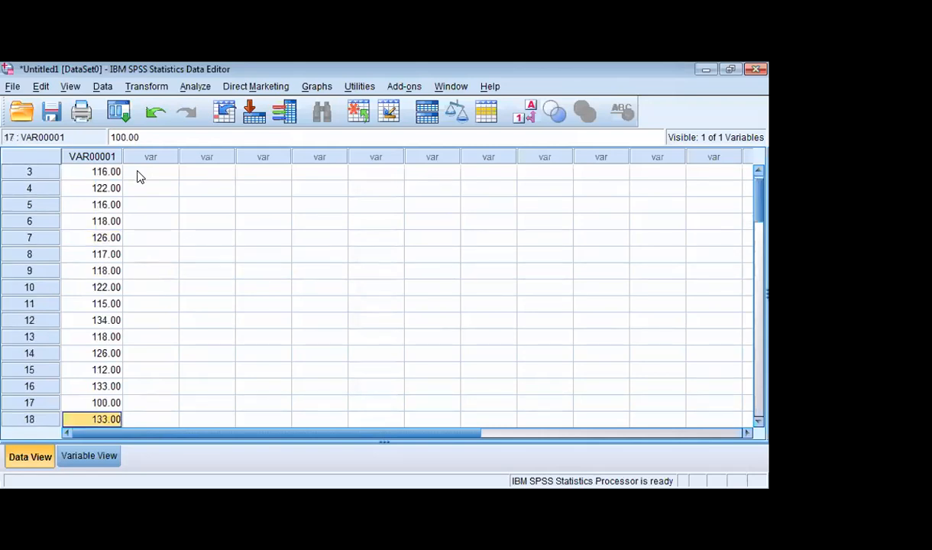
key("Down")
type("134")
key("Down")
type("81")
key("Down")
type("112")
key("Down")
type("106")
key("Down")
type("114")
key("Down")
type("113")
key("Down")
type("106")
key("Down")
type("114")
key("Down")
type("125")
key("Down")
type("129")
key("Down")
type("130")
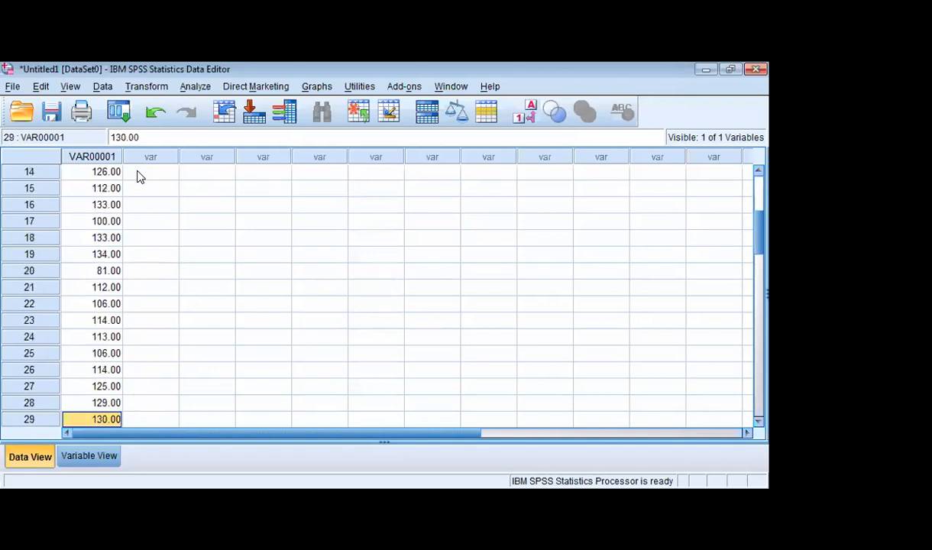
key("Down")
type("115")
key("Down")
type("136")
key("Down")
type("132")
key("Down")
type("118")
key("Down")
type("122")
key("Down")
type("140")
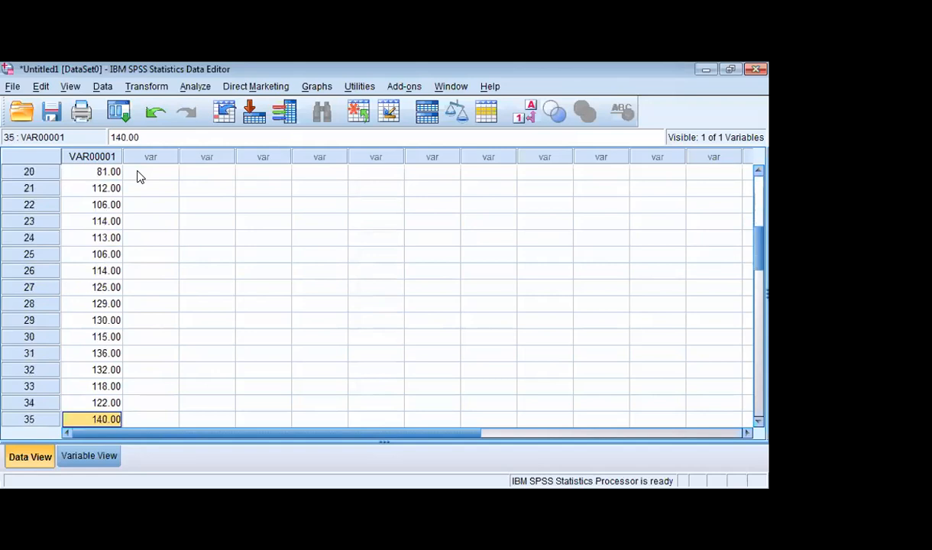
key("Down")
type("132")
key("Down")
type("88")
key("Down")
type("138")
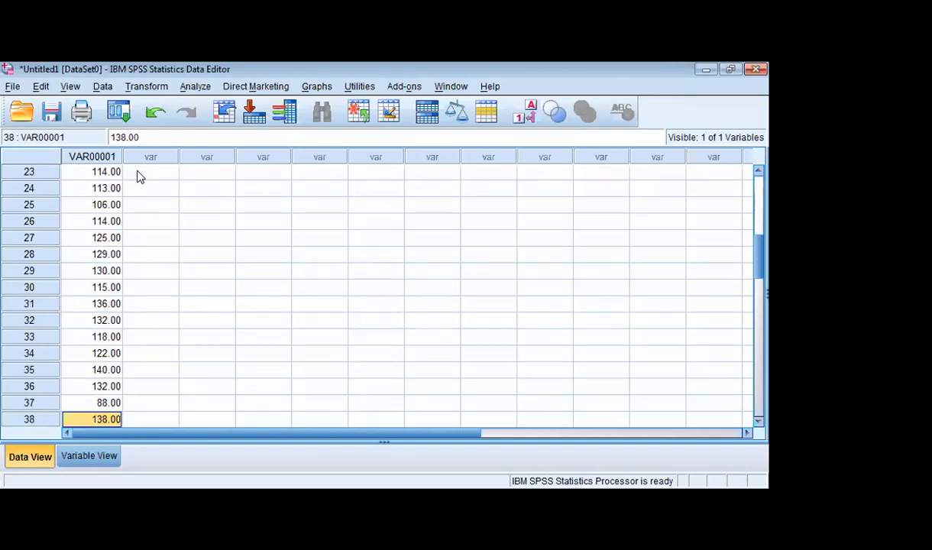
key("Down")
type("134")
key("Down")
type("127")
key("Down")
type("113")
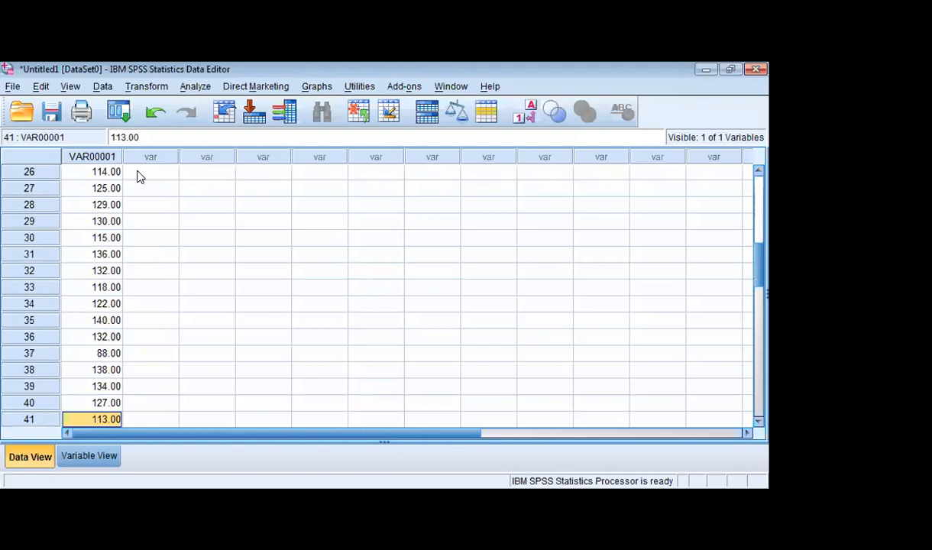
Return through the VAR00001 column from case 41 to the first case, checking the values.
key("Up")
key("Up")
key("Up")
key("Up")
key("Up")
key("Up")
key("Up")
key("Up")
key("Up")
key("Up")
key("Up")
key("Up")
key("Up")
key("Up")
key("Up")
key("Up")
key("Up")
key("Up")
key("Up")
key("Up")
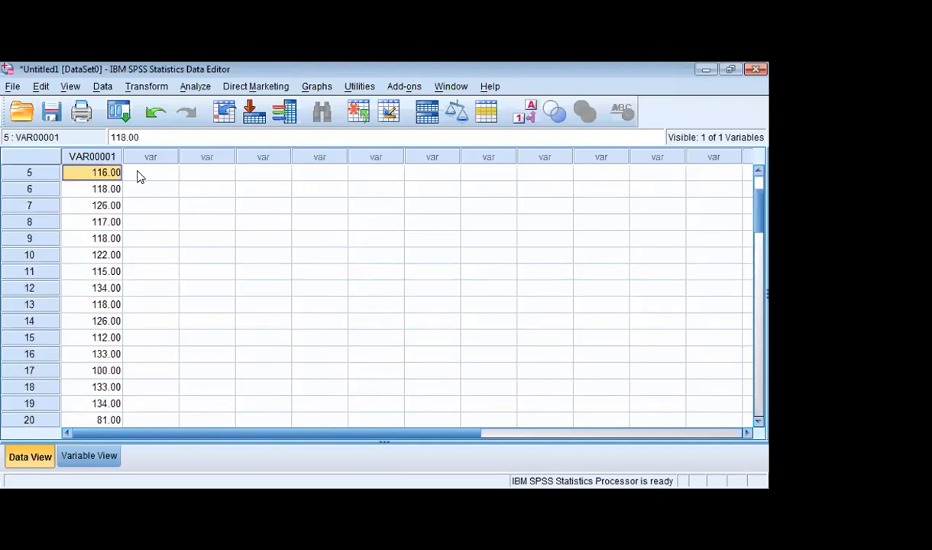
key("Up")
key("Up")
key("Up")
key("Up")
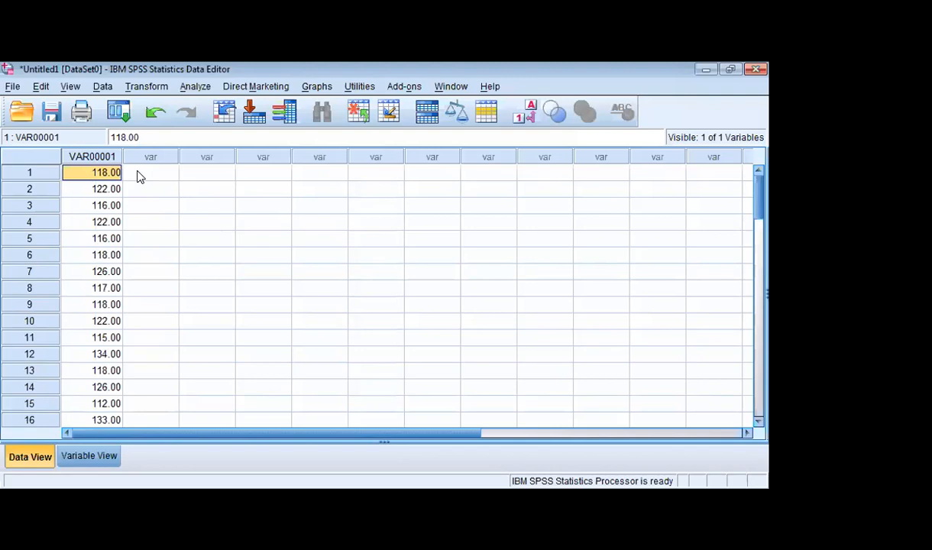
Go through the VAR00001 values from the first case down past the last entry to row 58.
key("Down")
key("Down")
key("Down")
key("Down")
key("Down")
key("Down")
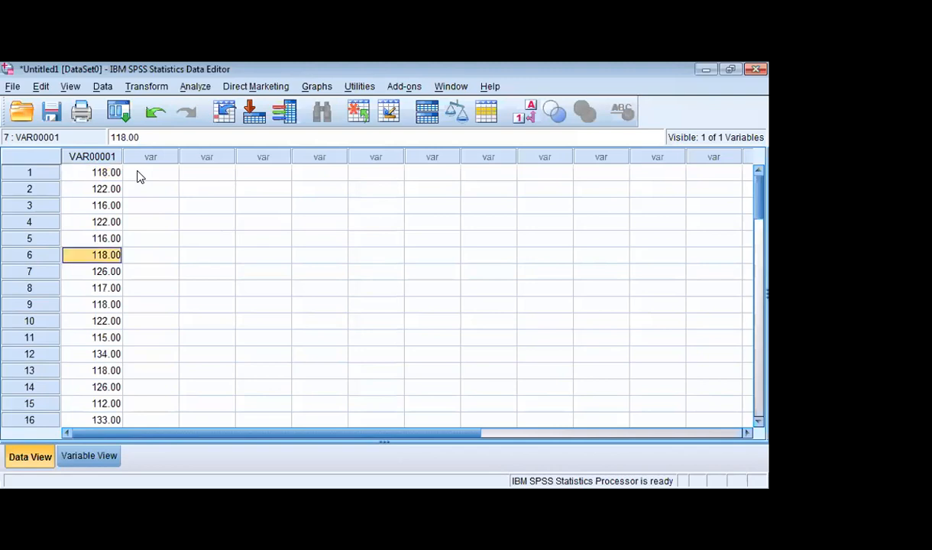
key("Down")
key("Down")
key("Down")
key("Down")
key("Down")
key("Down")
key("Down")
key("Down")
key("Down")
key("Down")
key("Down")
key("Down")
key("Down")
key("Down")
key("Down")
key("Down")
key("Down")
key("Down")
key("Down")
key("Down")
key("Down")
key("Down")
key("Down")
key("Down")
key("Down")
key("Down")
key("Down")
key("Down")
key("Down")
key("Down")
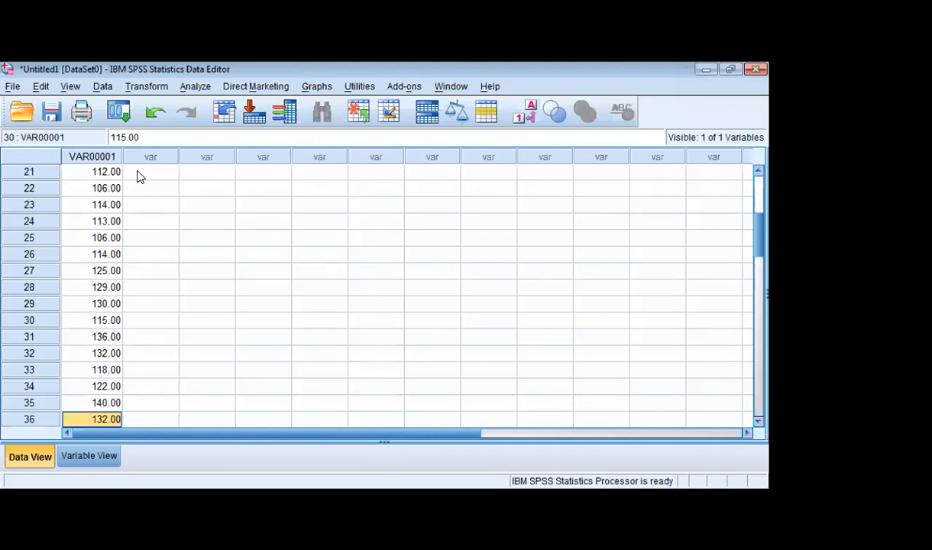
key("Down")
key("Down")
key("Down")
key("Down")
key("Down")
key("Down")
key("Down")
key("Down")
key("Down")
key("Down")
key("Down")
key("Down")
key("Down")
key("Down")
key("Down")
key("Down")
key("Down")
key("Down")
key("Down")
key("Down")
key("Down")
key("Down")
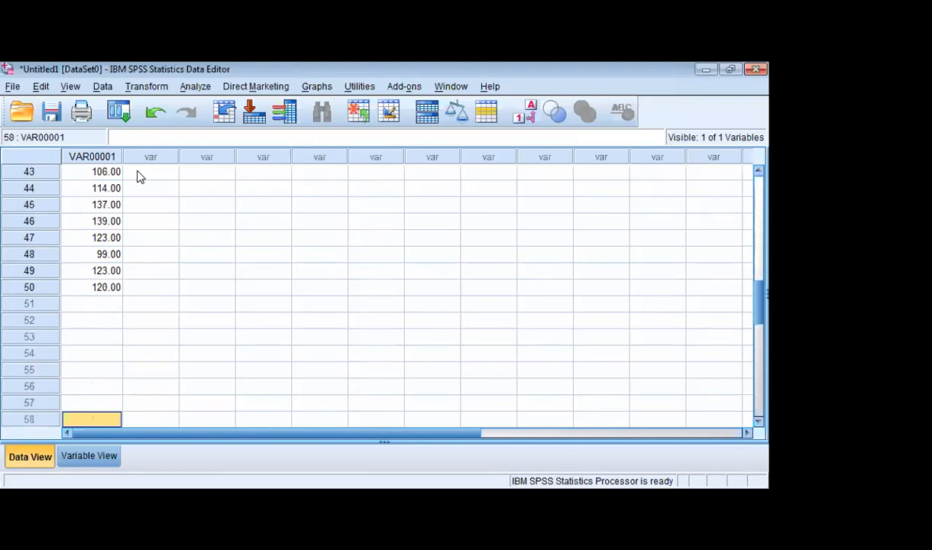
Check the VAR00001 values again from row 58 back up to the first case.
key("Up")
key("Up")
key("Up")
key("Up")
key("Up")
key("Up")
key("Up")
key("Up")
key("Up")
key("Up")
key("Up")
key("Up")
key("Up")
key("Up")
key("Up")
key("Up")
key("Up")
key("Up")
key("Up")
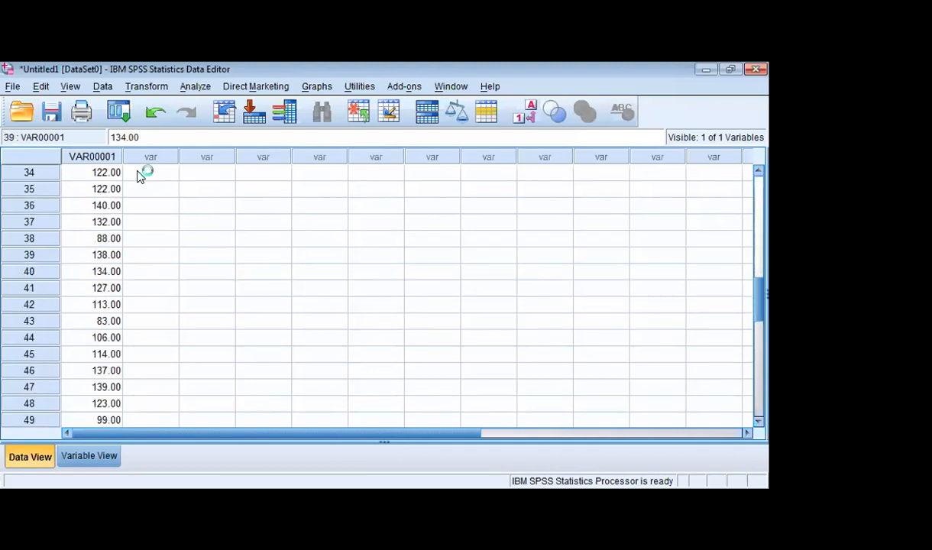
key("Up")
key("Up")
key("Up")
key("Up")
key("Up")
key("Up")
key("Up")
key("Up")
key("Up")
key("Up")
key("Up")
key("Up")
key("Up")
key("Up")
key("Up")
key("Up")
key("Up")
key("Up")
key("Up")
key("Up")
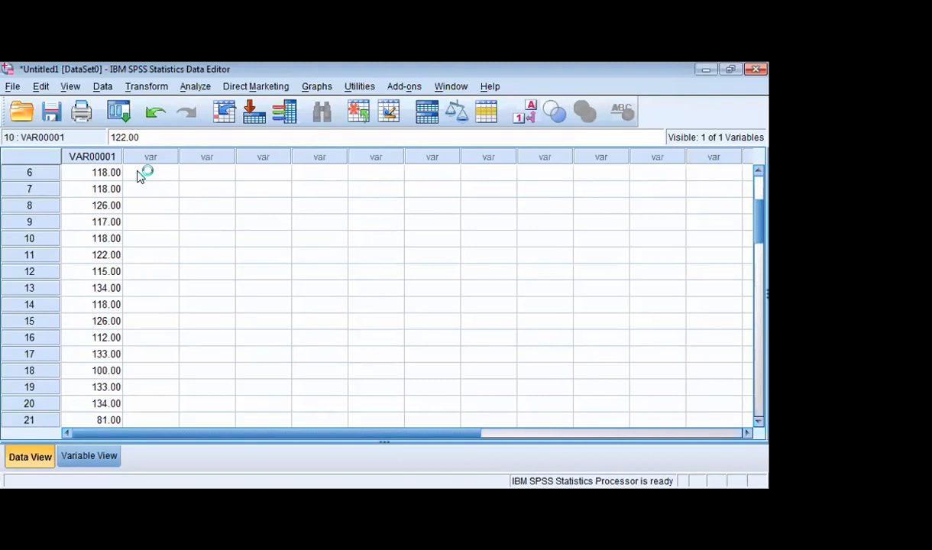
key("Up")
key("Up")
key("Up")
key("Up")
key("Up")
key("Up")
key("Up")
key("Up")
key("Up")
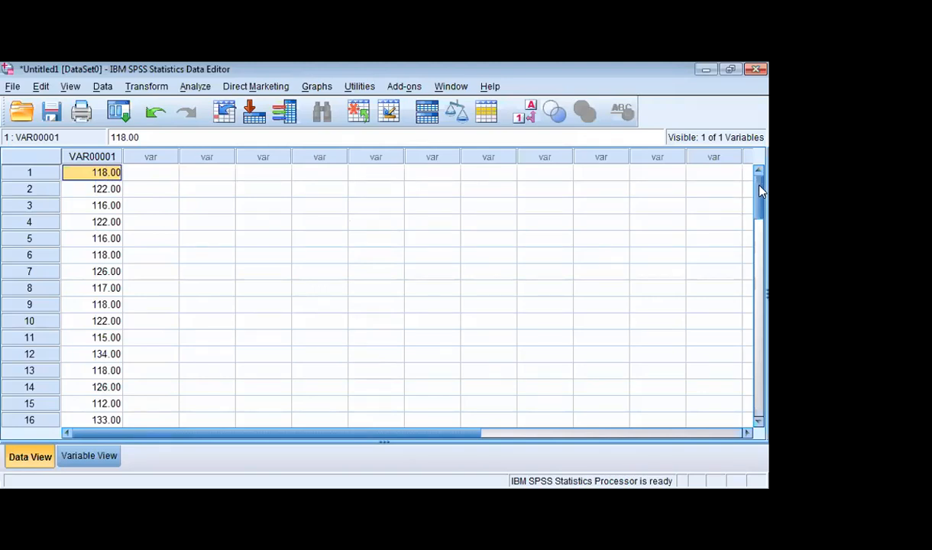
scroll(753, 249, "down", 7)
scroll(753, 249, "up", 7)
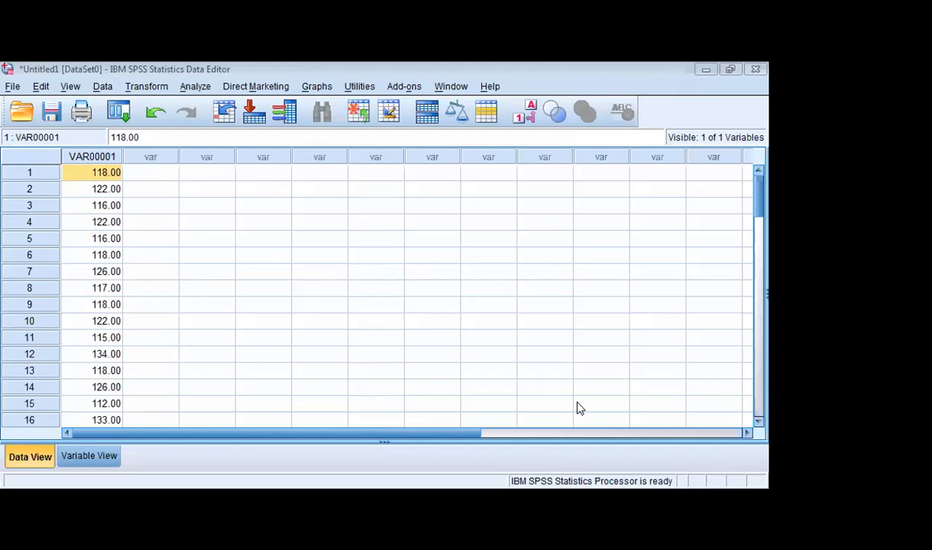
Label VAR00001 as "Skor IQ", set its measure to Scale, and return to the data sheet.
left_click(88, 455)
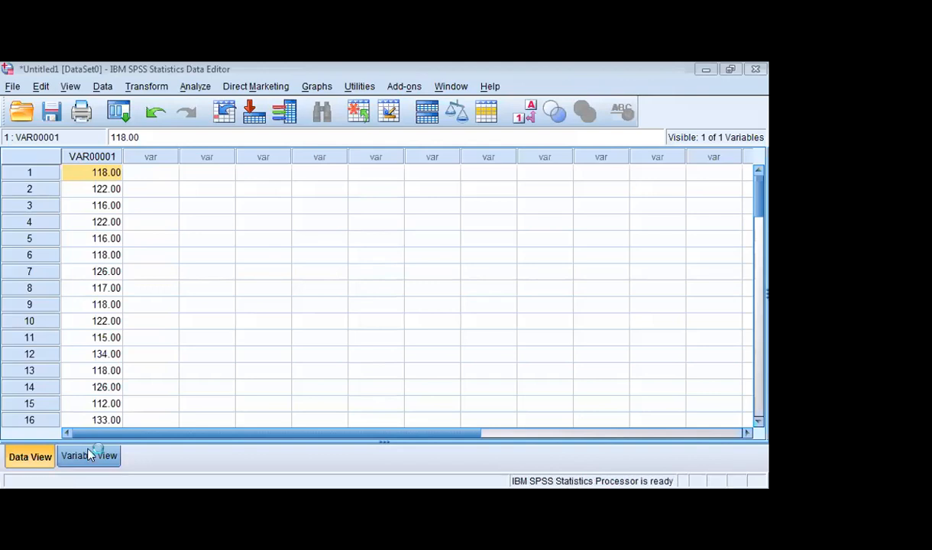
double_click(82, 156)
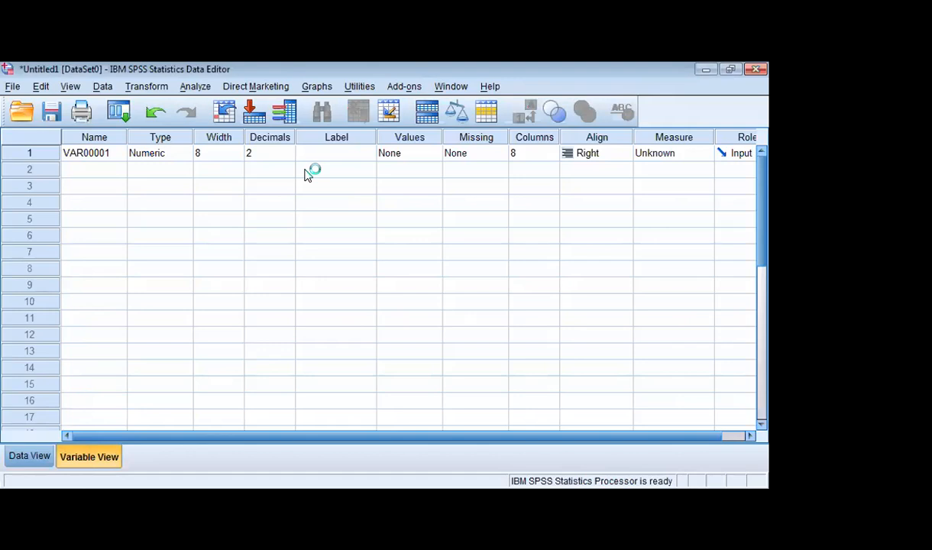
left_click(330, 154)
type("Skor IQ")
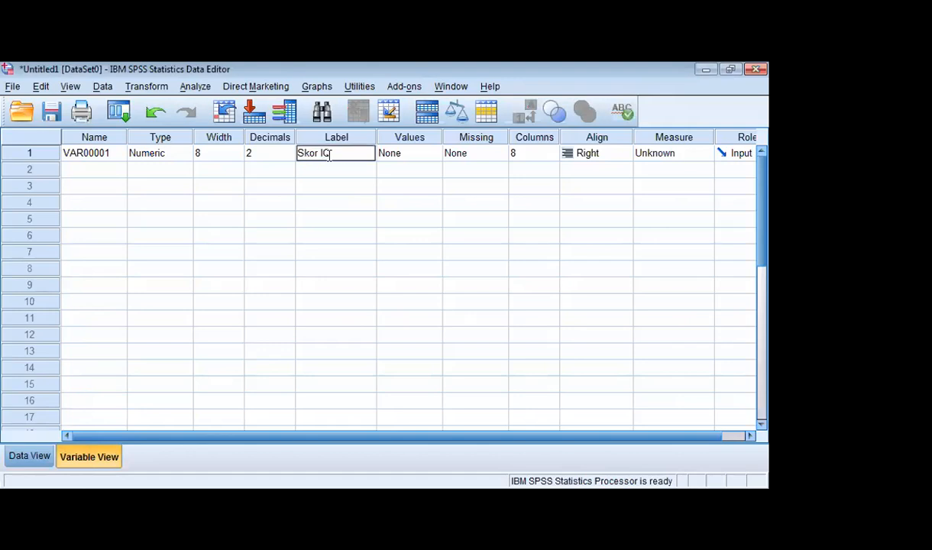
left_click(687, 153)
left_click(657, 170)
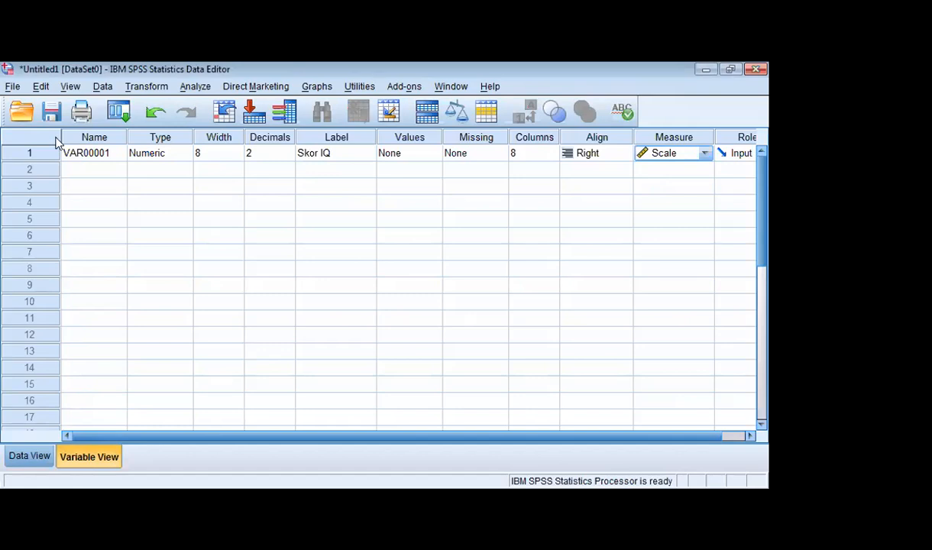
left_click(28, 457)
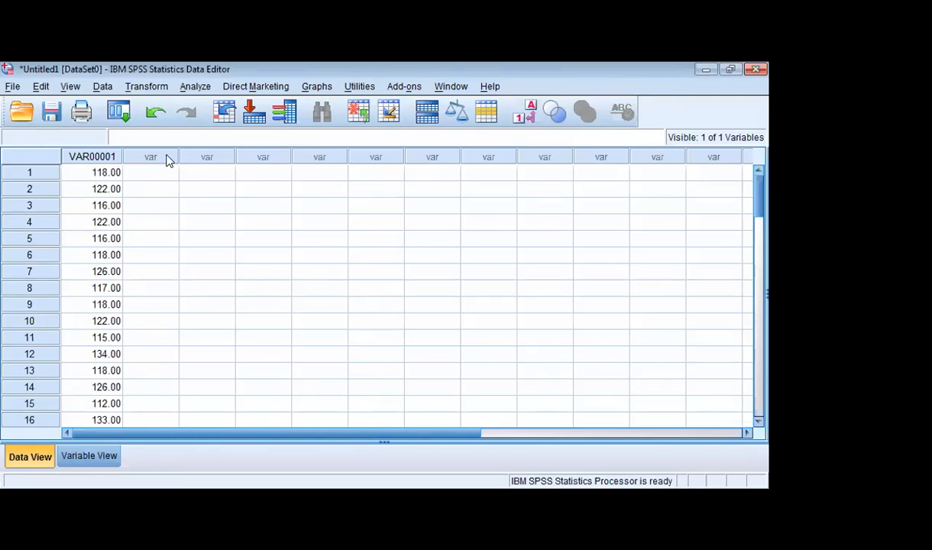
Run the legacy one-sample Kolmogorov-Smirnov test on Skor IQ against the Normal distribution.
left_click(193, 87)
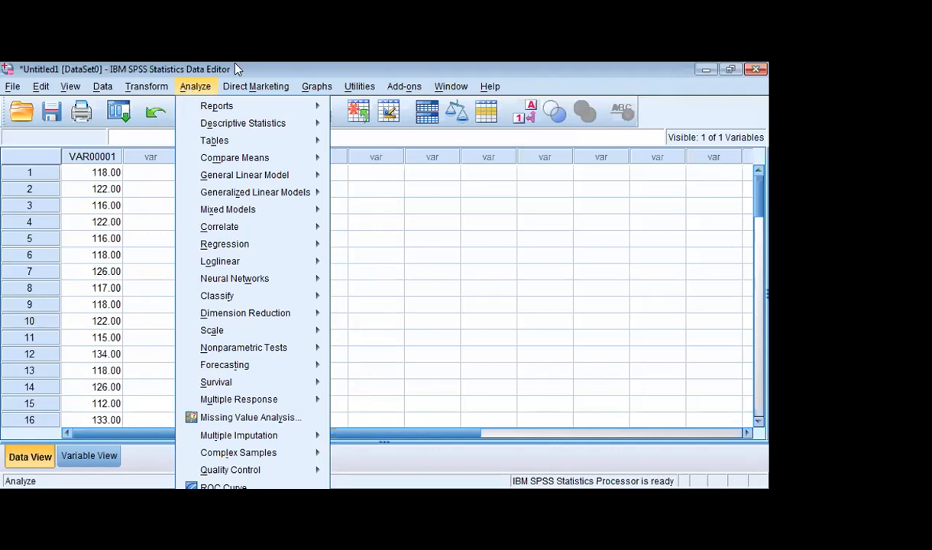
mouse_move(230, 86)
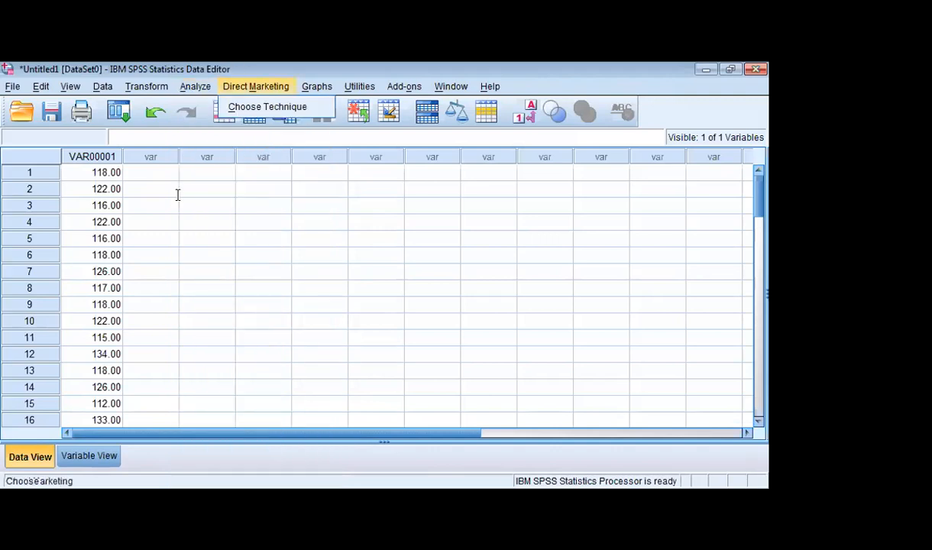
left_click(205, 90)
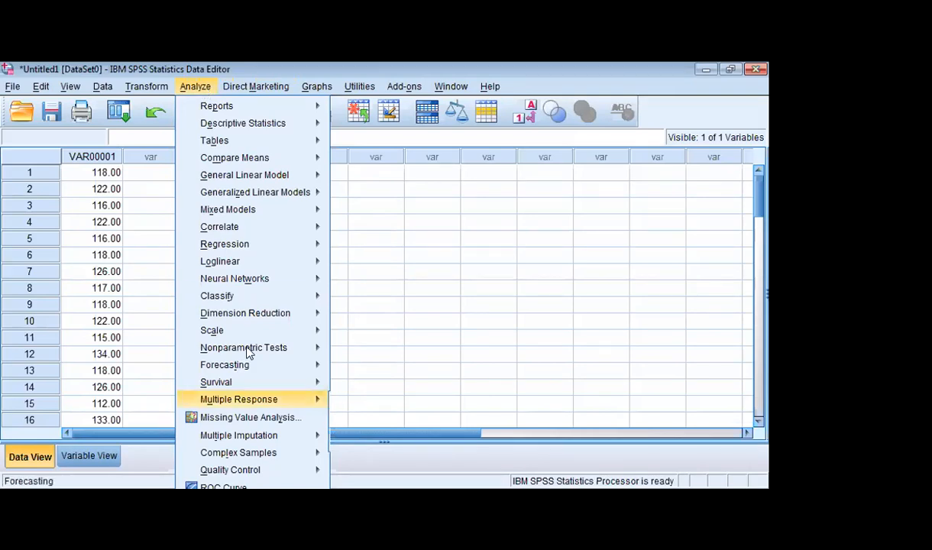
mouse_move(249, 350)
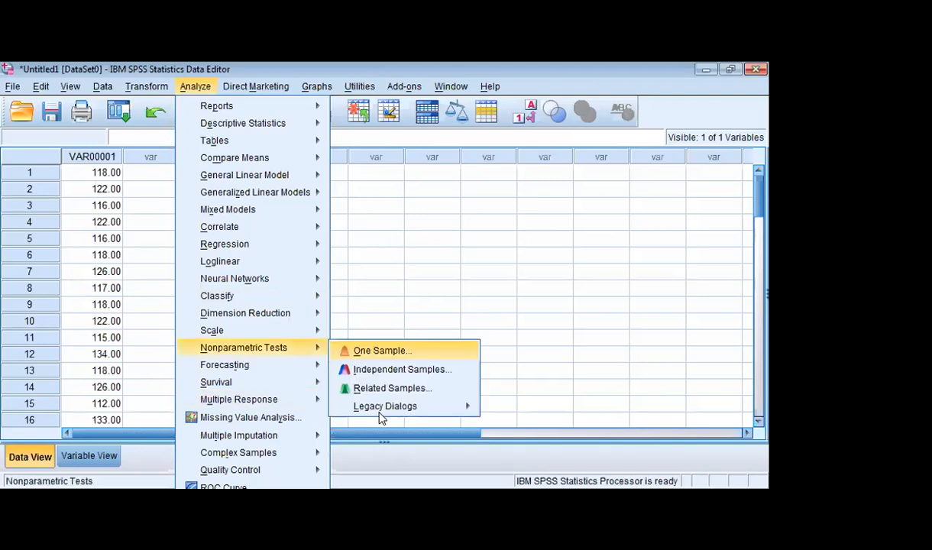
mouse_move(436, 415)
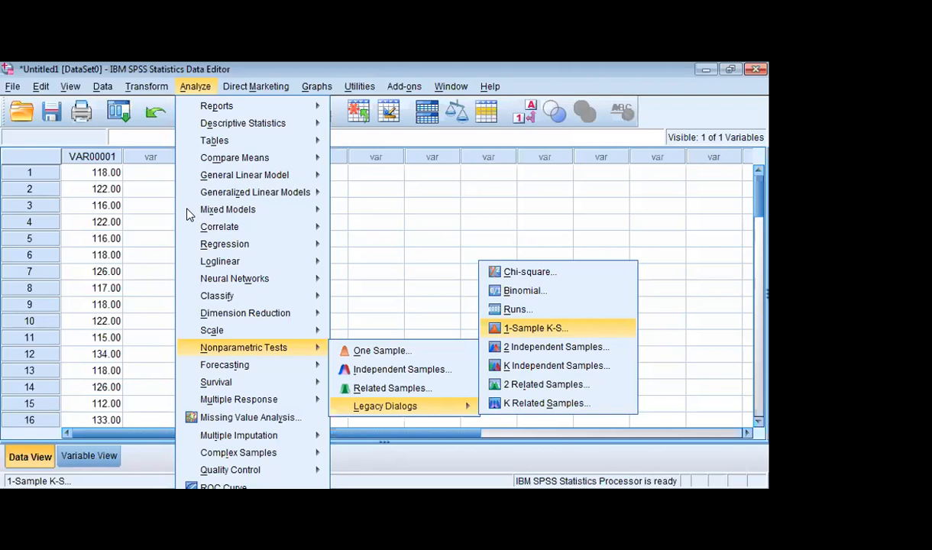
key("Return")
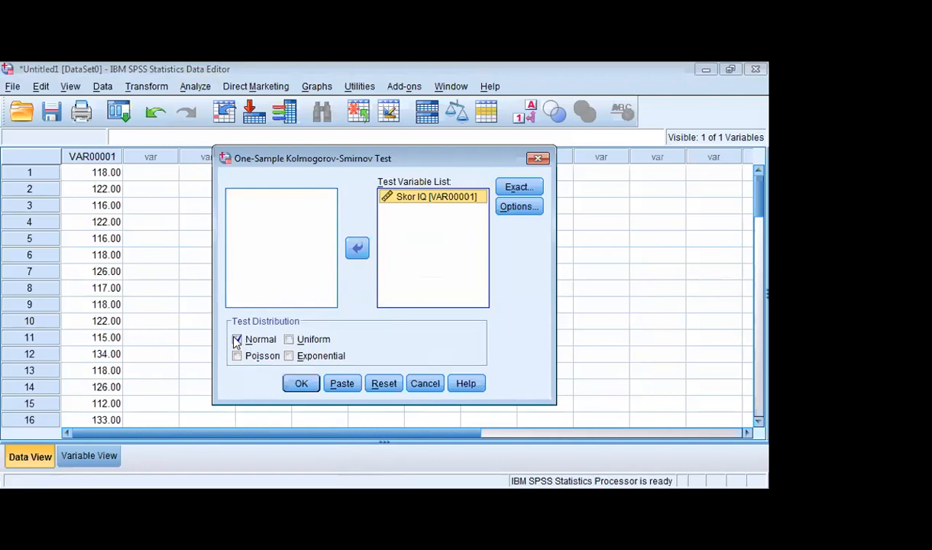
left_click(301, 383)
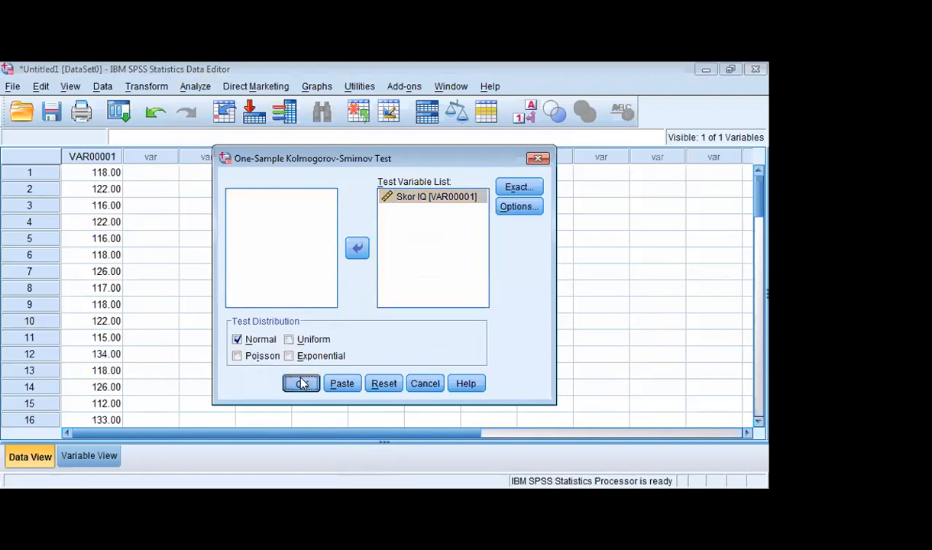
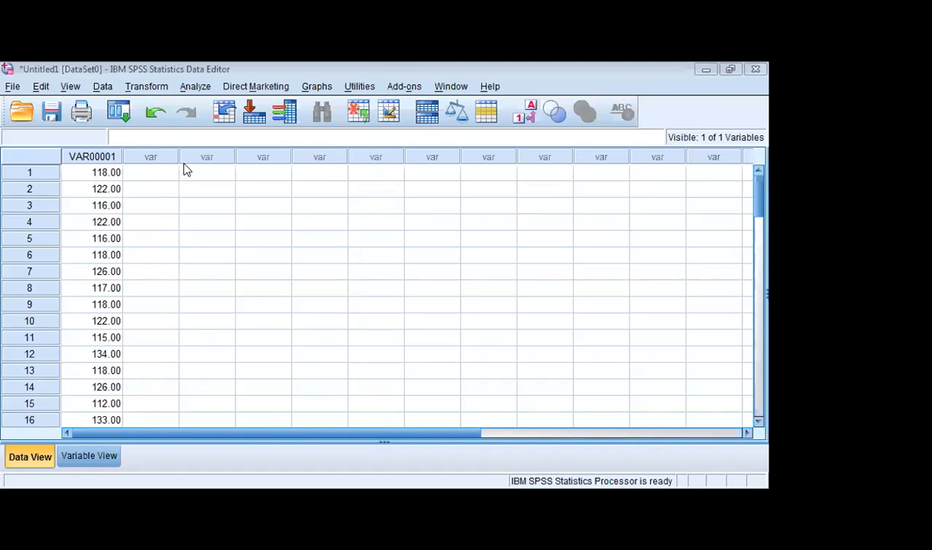
Run a One-Sample T Test on Skor IQ with a test value of 115.
left_click(199, 88)
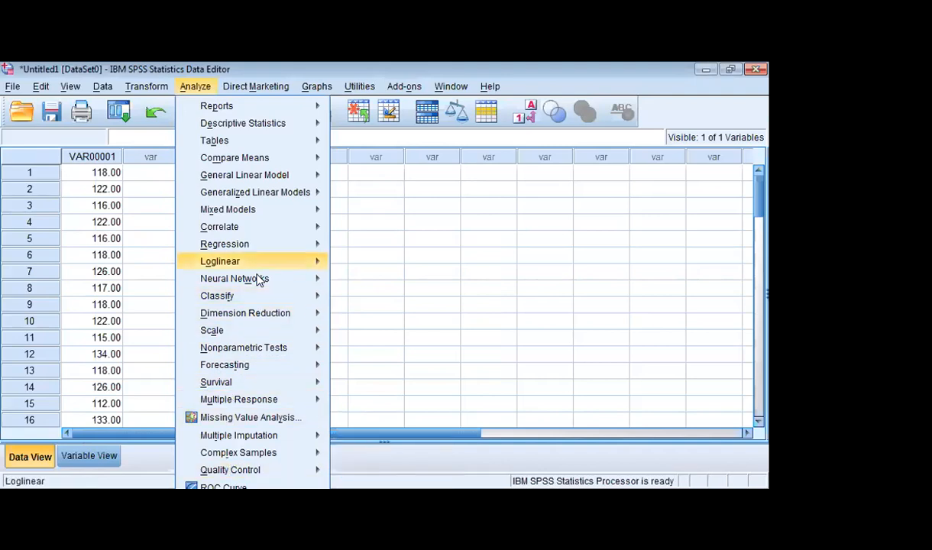
mouse_move(270, 158)
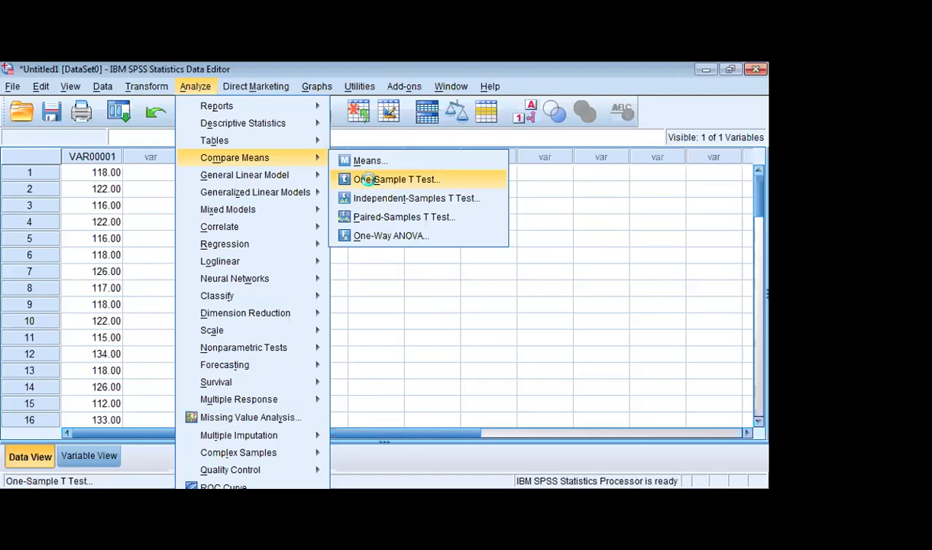
left_click(372, 183)
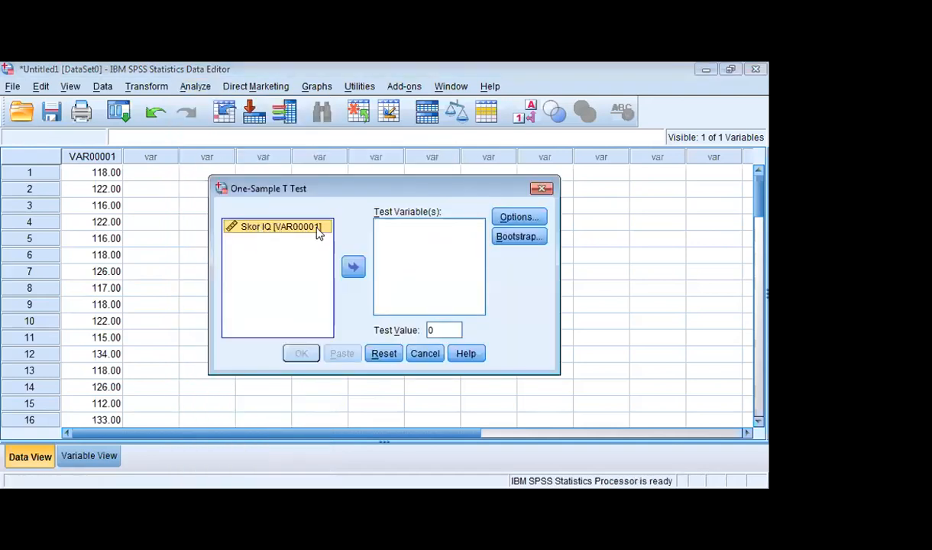
left_click(354, 265)
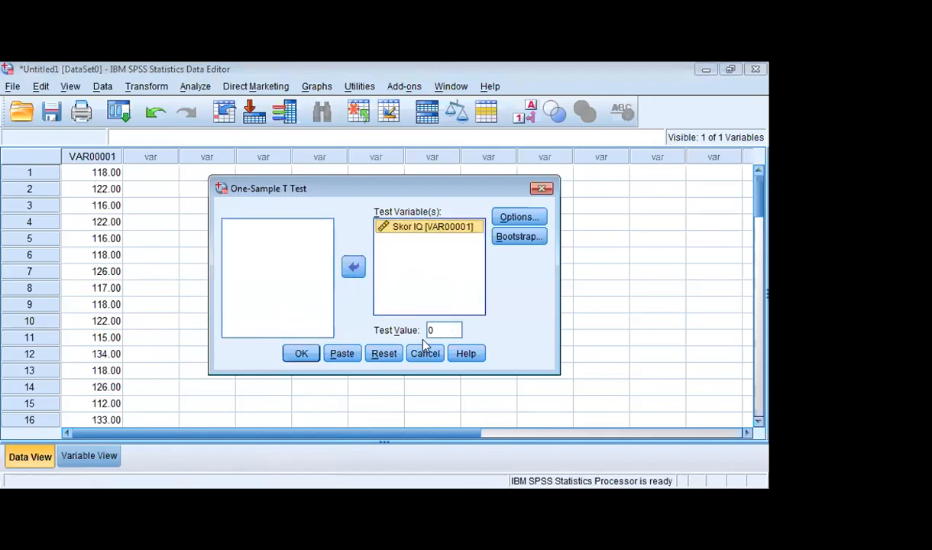
double_click(441, 328)
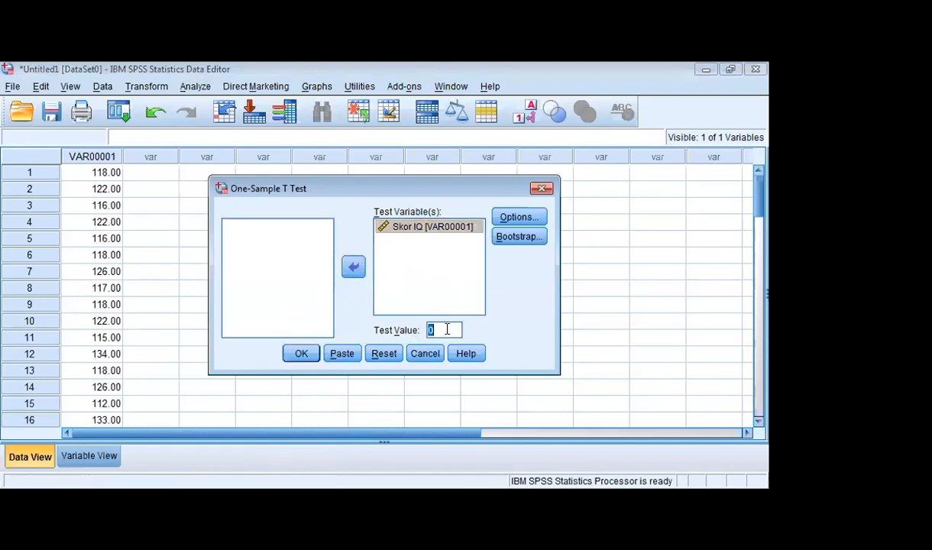
type("118")
left_click(300, 355)
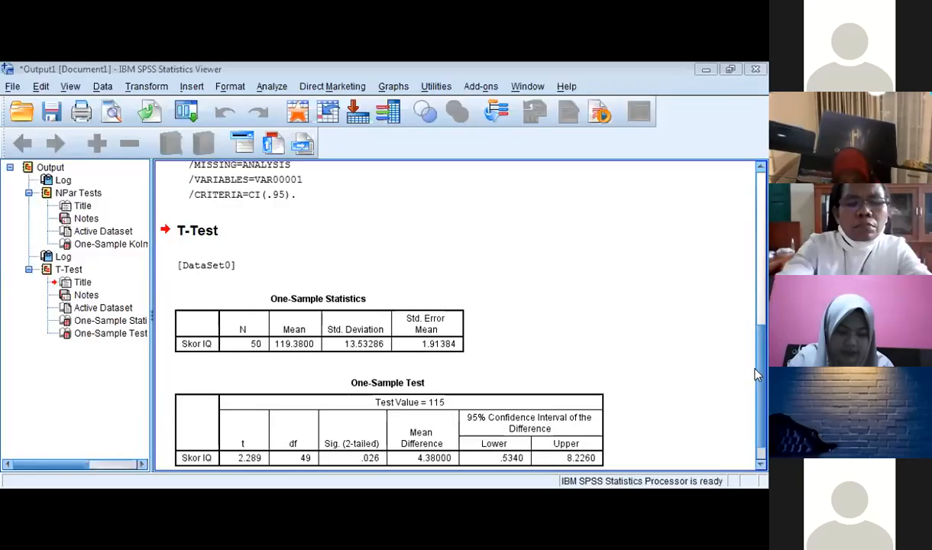
Review the Kolmogorov-Smirnov table in the output, followed by the complete T-Test results.
left_click(763, 309)
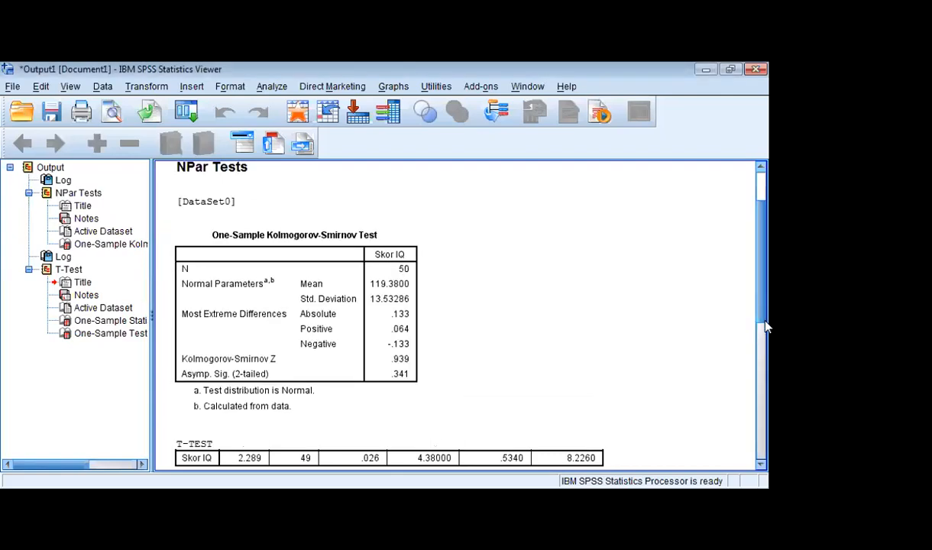
left_click(762, 360)
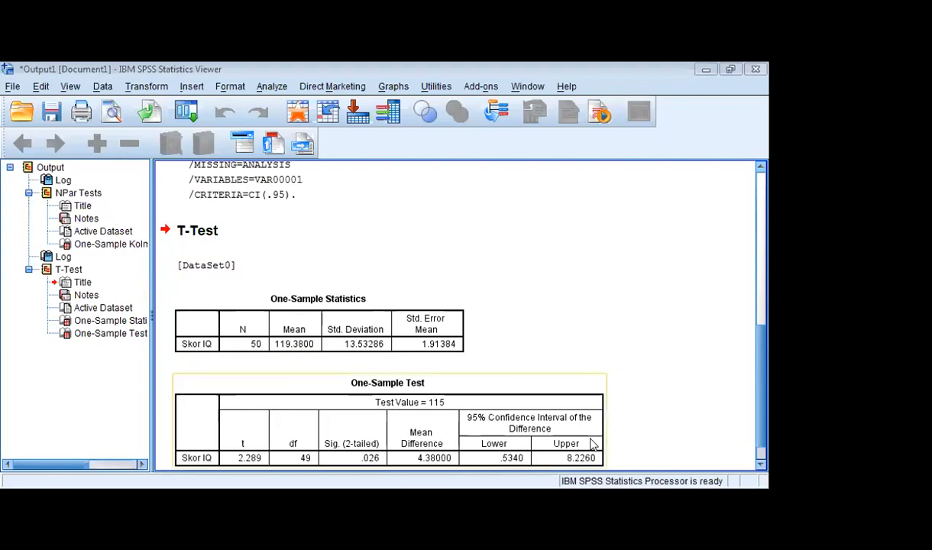
left_click(760, 467)
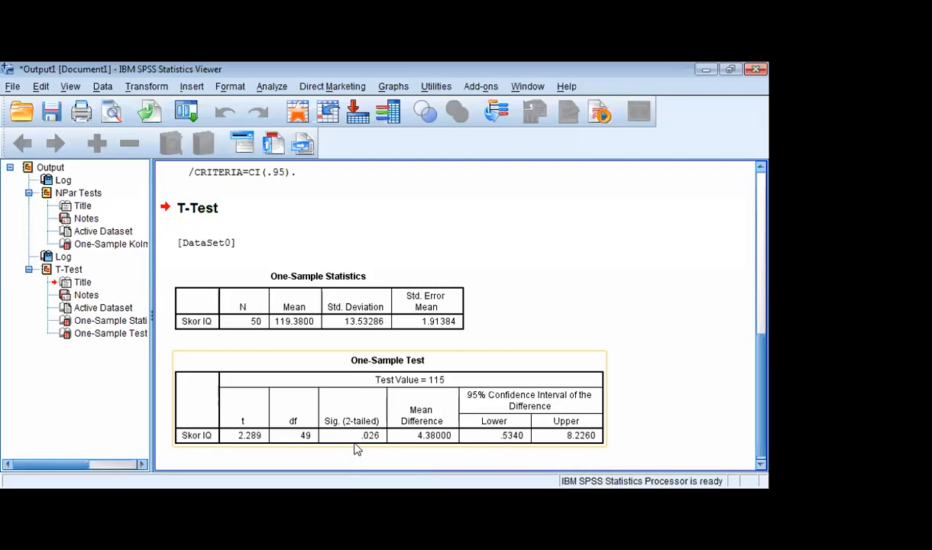
Examine the One-Sample Statistics and One-Sample Test tables for the Skor IQ mean, t, df and significance values.
left_click(218, 454)
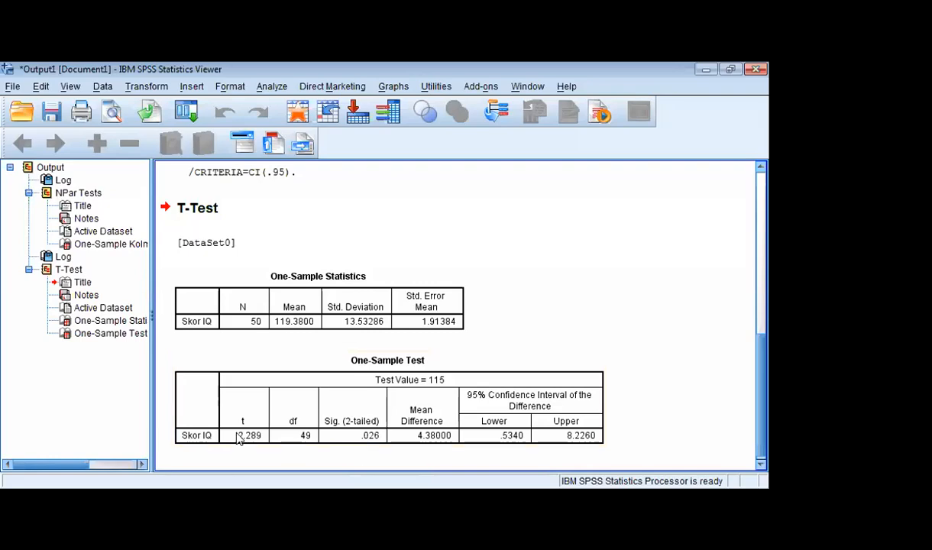
left_click(246, 442)
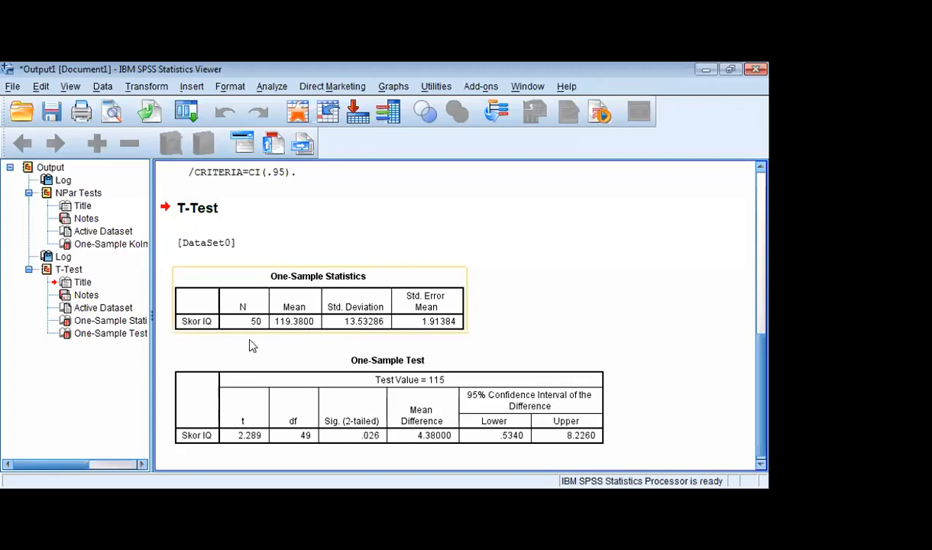
left_click(19, 257)
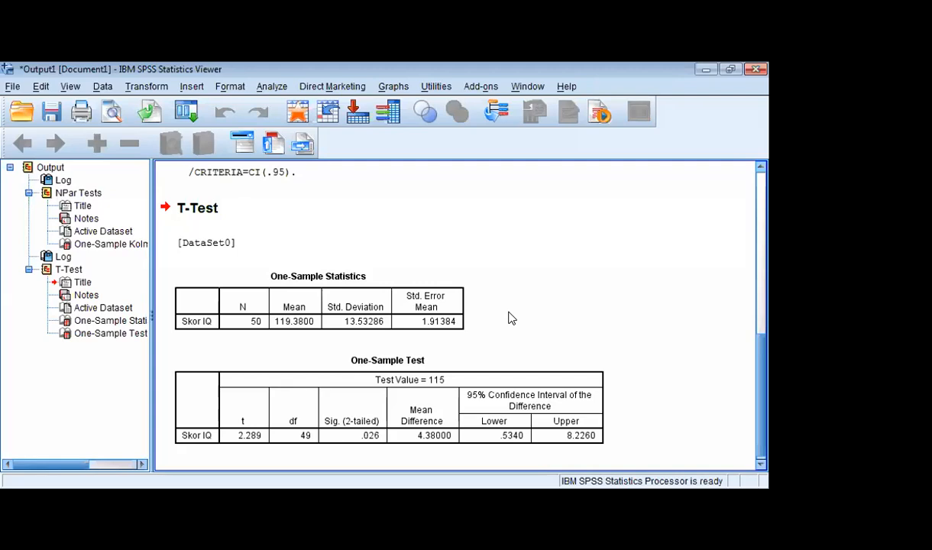
left_click(447, 382)
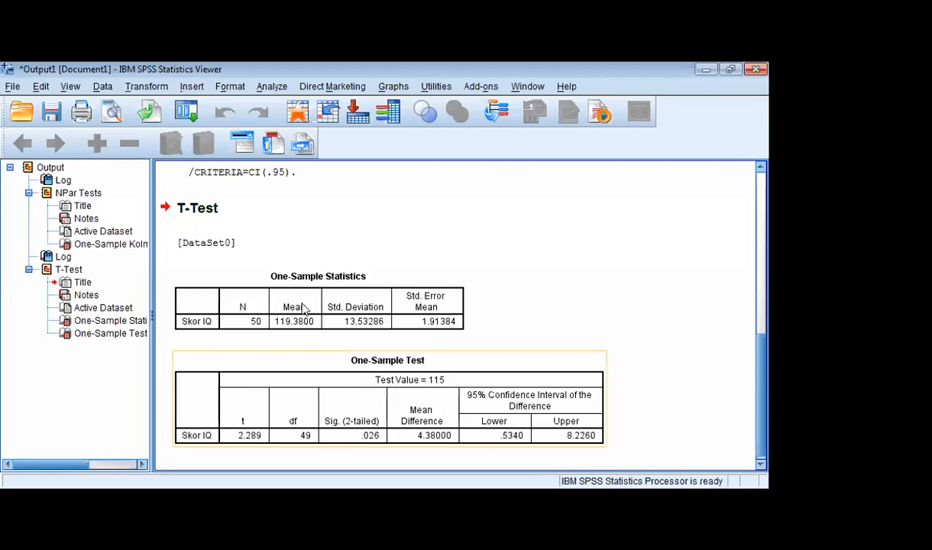
left_click(263, 298)
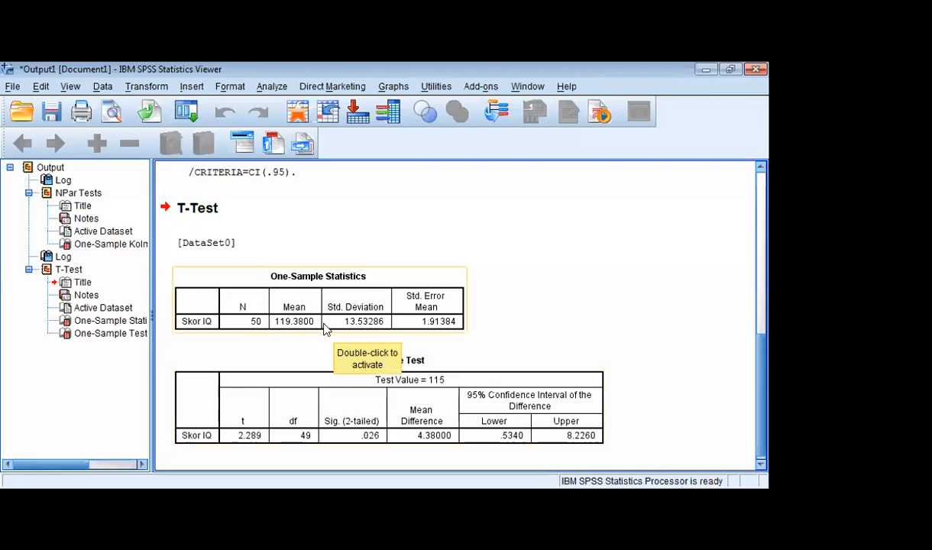
left_click(254, 444)
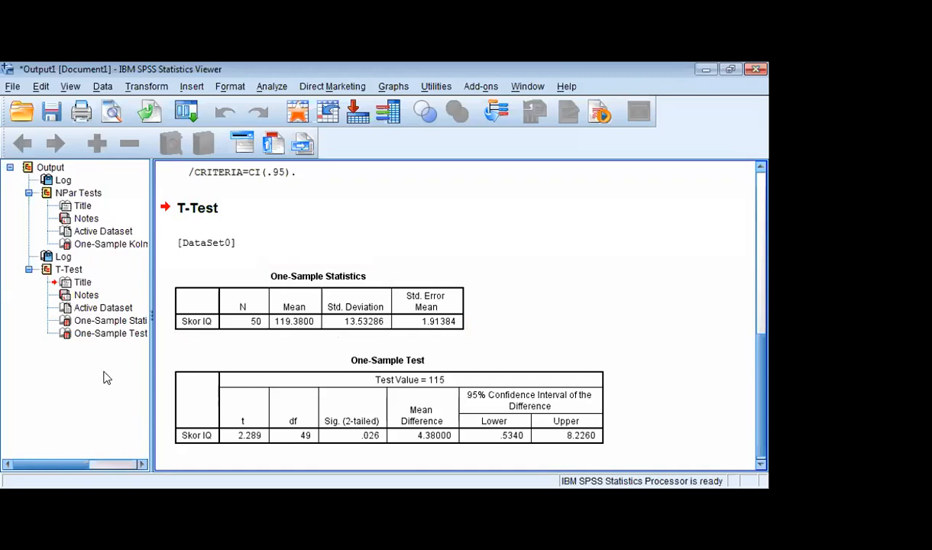
left_click(181, 426)
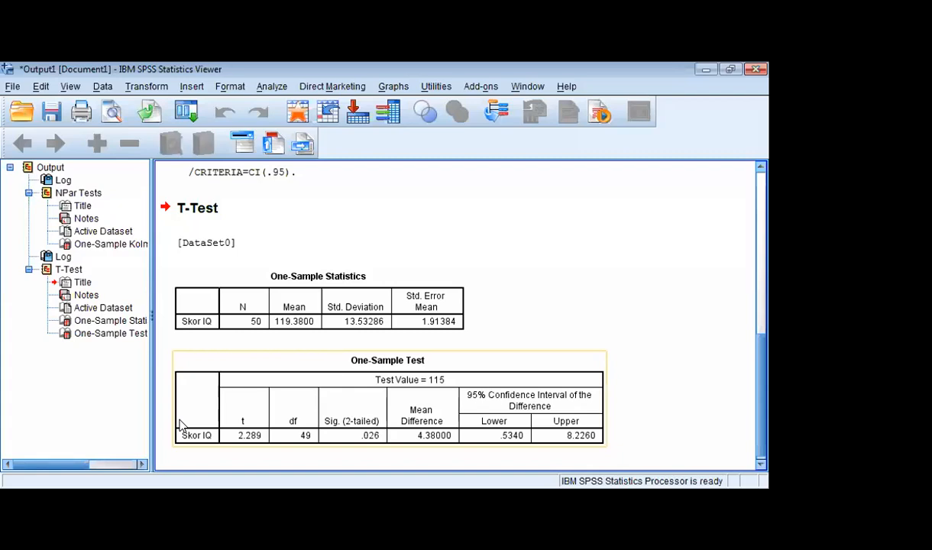
left_click(162, 346)
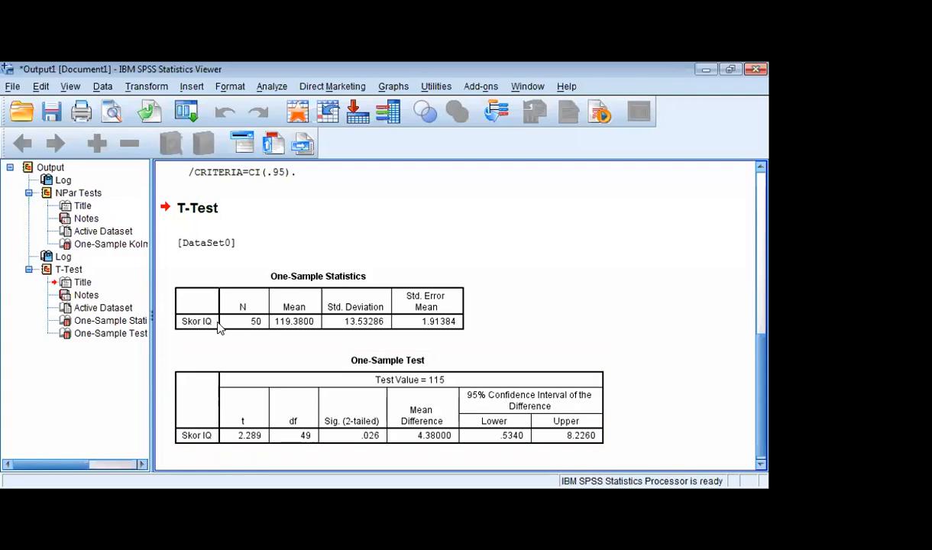
left_click(441, 307)
left_click(459, 266)
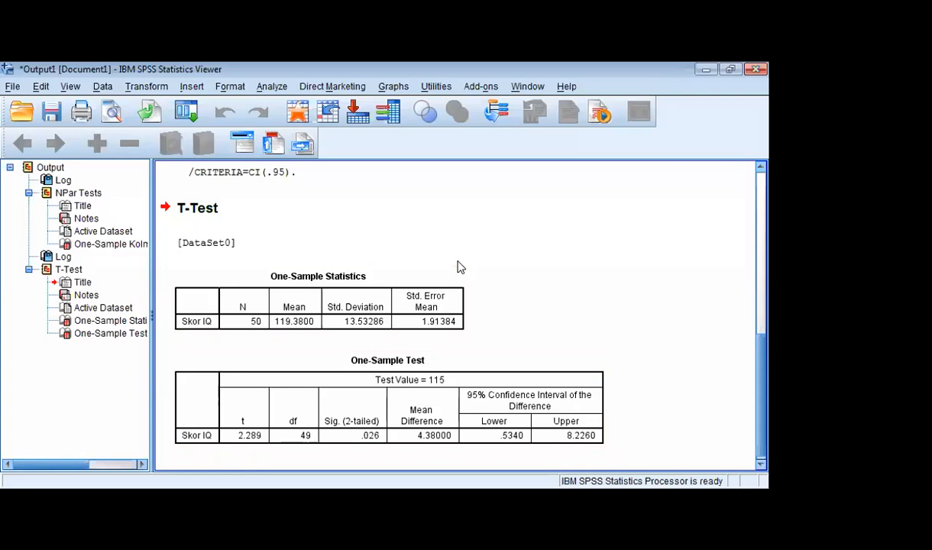